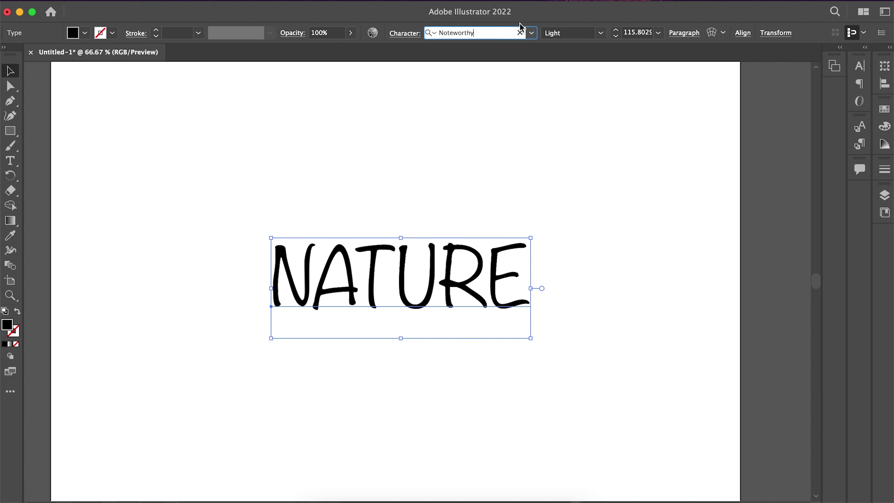
# Set the NATURE text in Philosopher Bold and move it higher on the artboard.
pyautogui.write('phi')
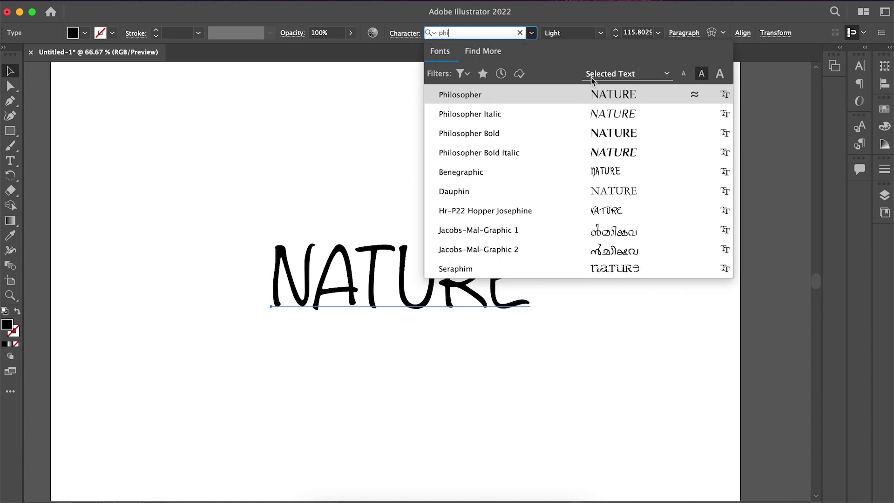
pyautogui.click(601, 135)
pyautogui.moveTo(495, 283); pyautogui.dragTo(478, 201)
# Convert the NATURE text to outlines.
pyautogui.click(504, 283)
pyautogui.click(477, 221)
pyautogui.scroll(-1, 472, 221)
pyautogui.scroll(1, 482, 198)
pyautogui.click(481, 274)
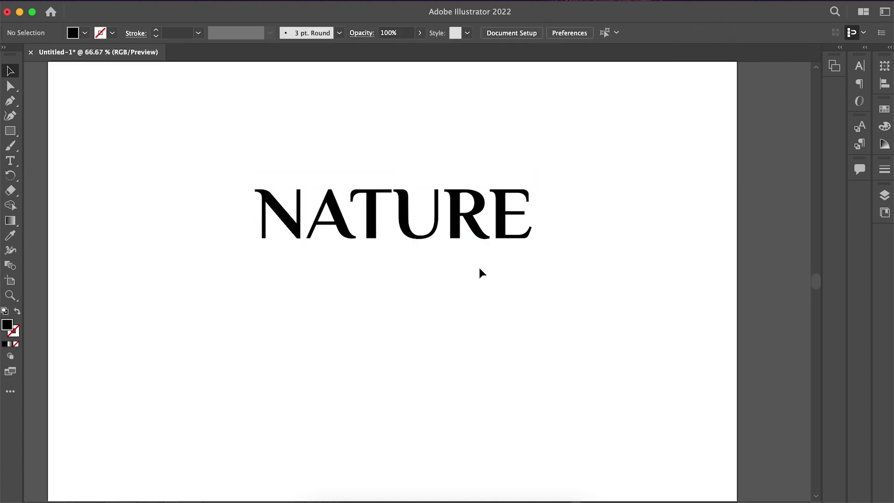
# Draw a Pen tool curve from the base of the T, sweeping under URE and ending just past the E.
pyautogui.click(11, 102)
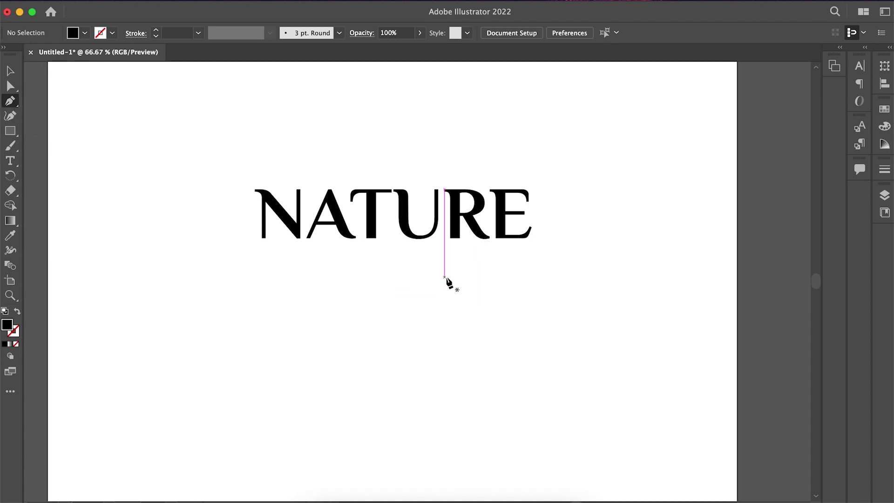
pyautogui.click(367, 239)
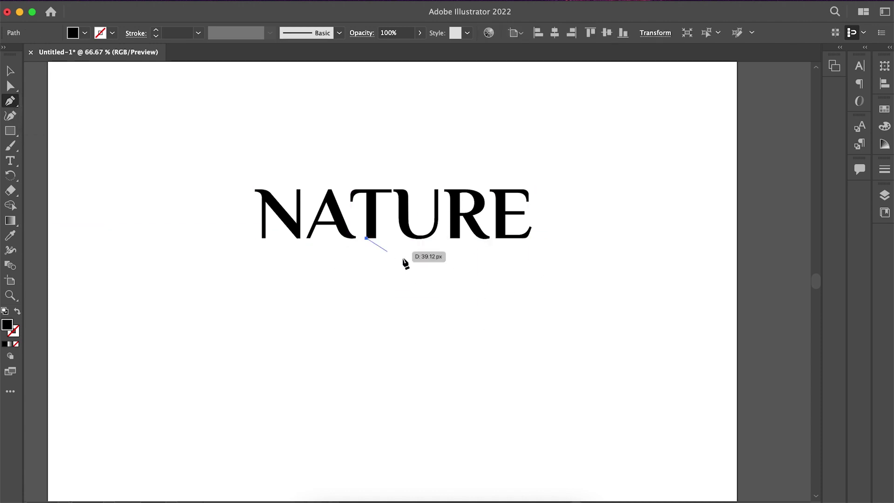
pyautogui.moveTo(539, 239); pyautogui.dragTo(654, 168)
pyautogui.click(539, 238)
pyautogui.moveTo(578, 227); pyautogui.dragTo(596, 233)
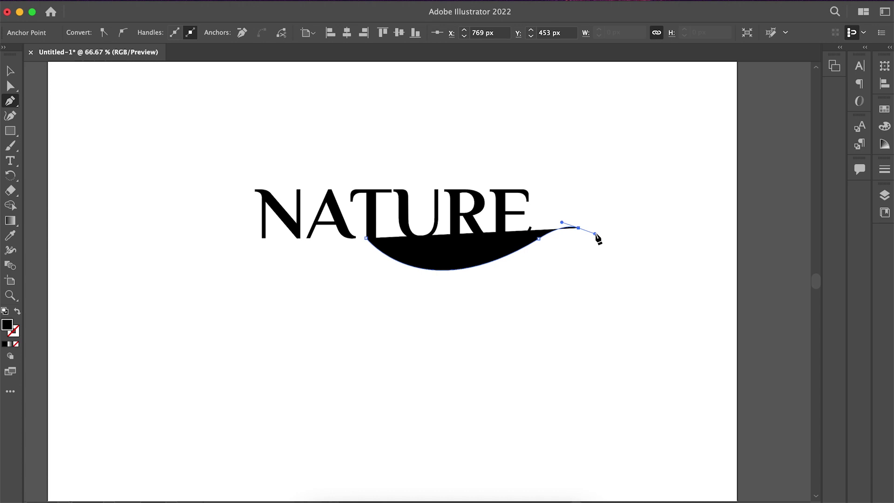
# Give the curve under the word a black stroke and no fill.
pyautogui.press('v')
pyautogui.click(112, 33)
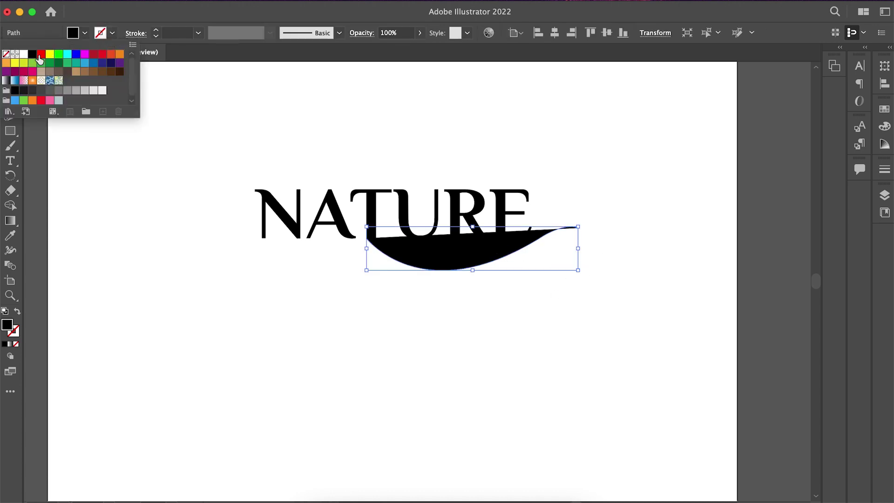
pyautogui.click(40, 60)
pyautogui.click(84, 33)
pyautogui.click(6, 57)
pyautogui.click(460, 147)
# Smooth the bend of the curve beside the E by rounding its anchor point.
pyautogui.scroll(2, 511, 247)
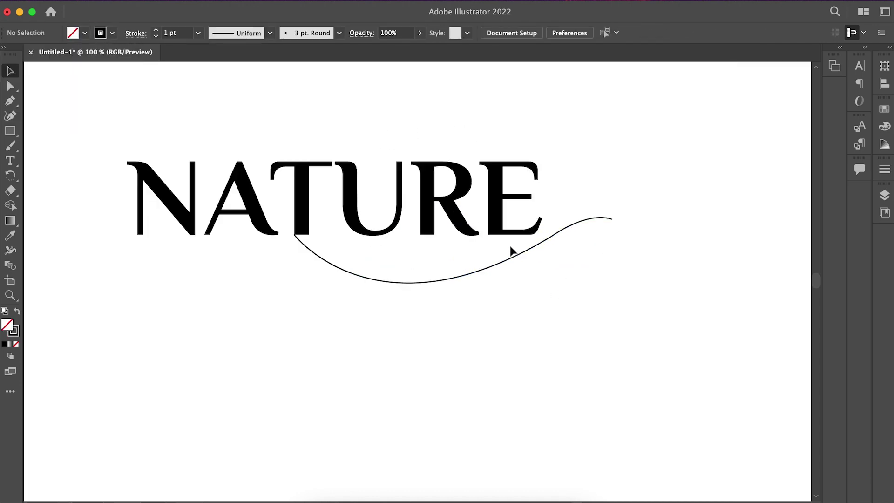
pyautogui.click(514, 262)
pyautogui.press('a')
pyautogui.click(571, 229)
pyautogui.moveTo(567, 220); pyautogui.dragTo(475, 80)
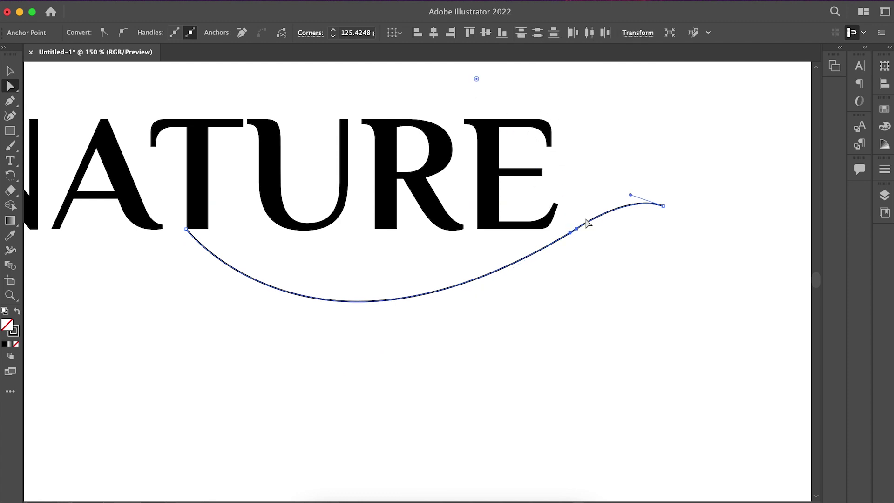
pyautogui.scroll(-3, 557, 210)
pyautogui.moveTo(484, 116); pyautogui.dragTo(482, 110)
pyautogui.click(590, 250)
# Narrow the curve slightly so that it starts at the middle of the T's stem.
pyautogui.scroll(3, 590, 250)
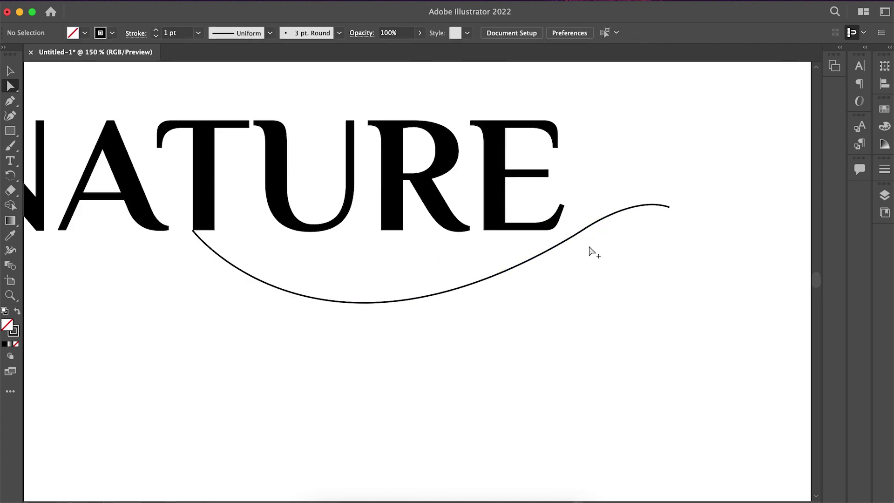
pyautogui.click(247, 274)
pyautogui.moveTo(195, 253); pyautogui.dragTo(202, 255)
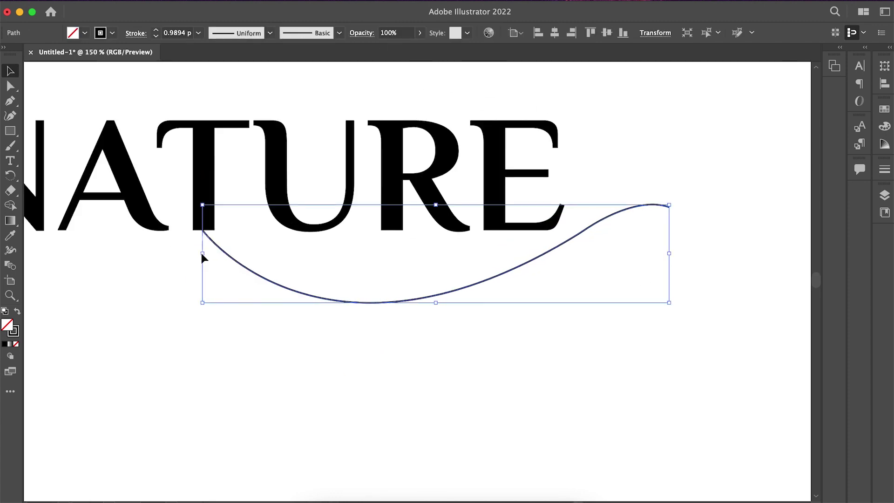
# Set the curve's stroke weight to 18 pt and apply the triangular width profile that tapers towards its tail.
pyautogui.click(198, 35)
pyautogui.click(221, 281)
pyautogui.click(280, 361)
pyautogui.click(243, 270)
pyautogui.write('18')
pyautogui.press('Return')
pyautogui.click(270, 33)
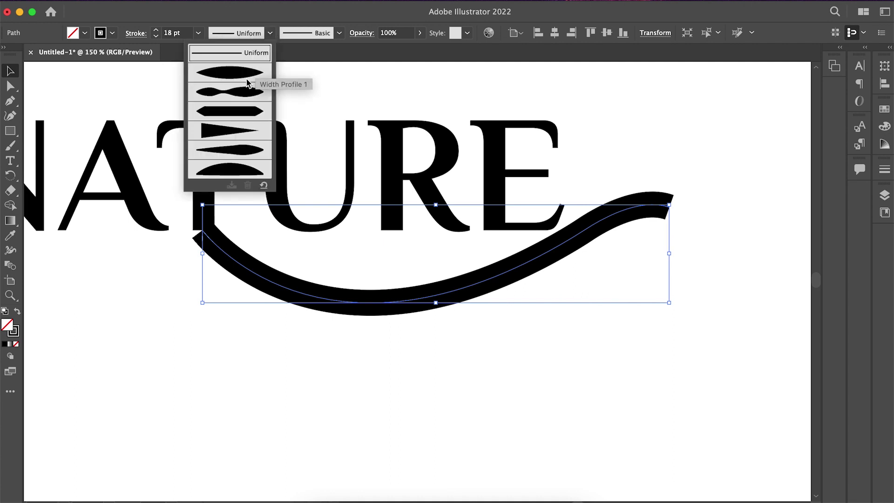
pyautogui.click(239, 82)
pyautogui.click(549, 415)
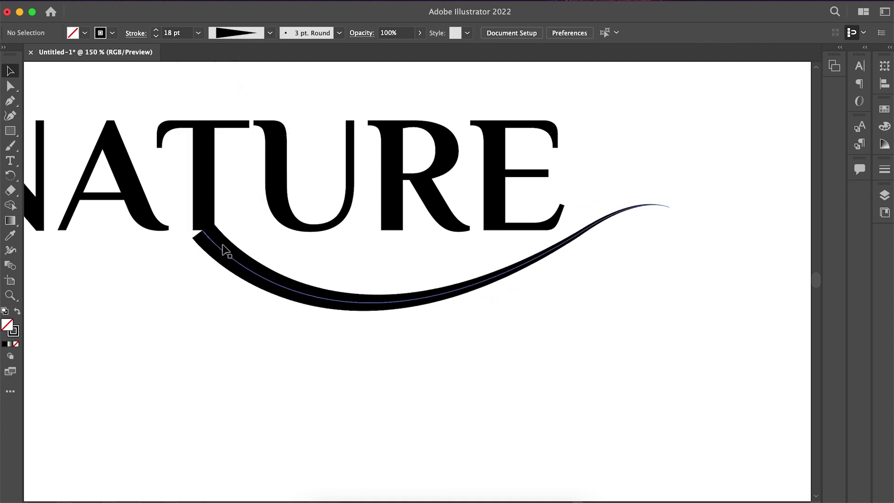
# Place a spare copy of the tapered curve outside the artboard, beside the word.
pyautogui.scroll(4, 201, 240)
pyautogui.click(256, 256)
pyautogui.scroll(-7, 254, 255)
pyautogui.moveTo(280, 263); pyautogui.dragTo(648, 312)
pyautogui.scroll(4, 261, 258)
# Expand the appearance of the tapered curve under the word into a filled shape.
pyautogui.click(302, 270)
pyautogui.click(148, 2)
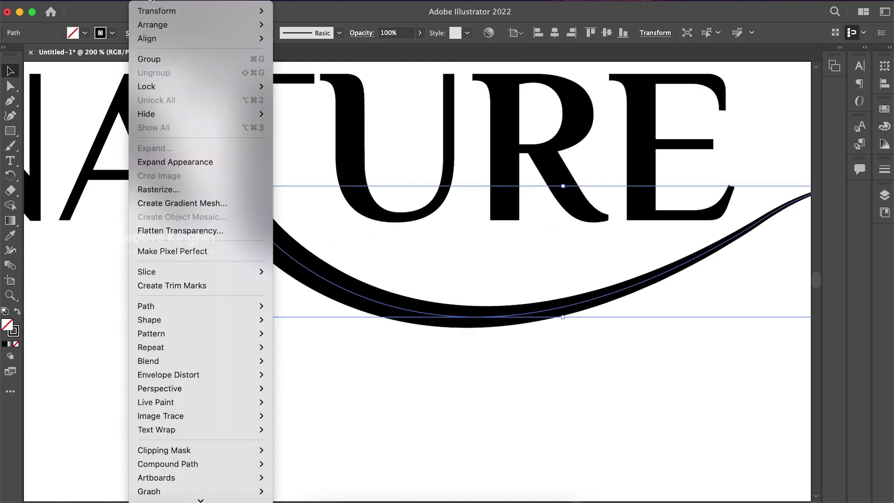
pyautogui.click(166, 163)
# Delete the redundant anchor points at the lower corner of the curve's thick end.
pyautogui.press('a')
pyautogui.scroll(4, 241, 242)
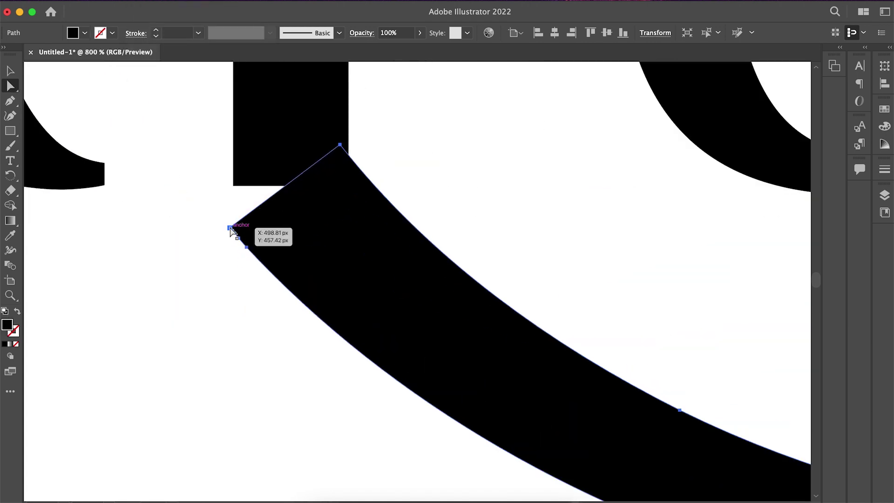
pyautogui.moveTo(231, 230); pyautogui.dragTo(229, 201)
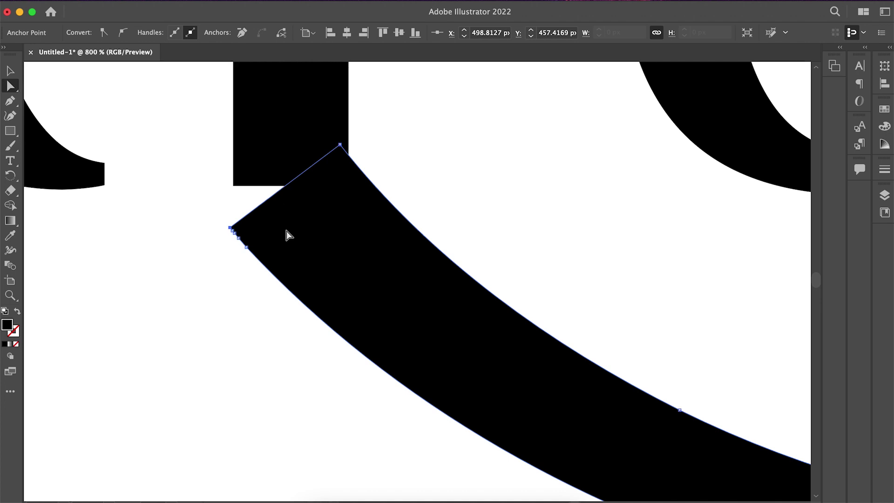
pyautogui.press('-')
pyautogui.scroll(3, 236, 235)
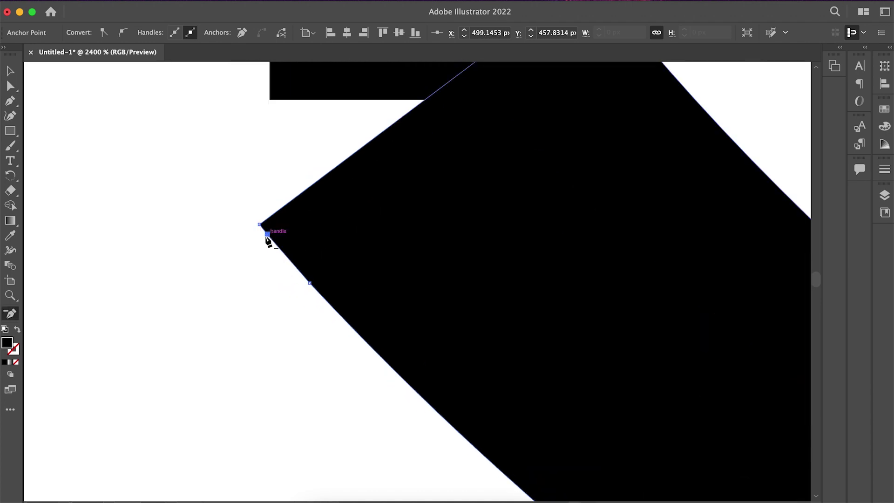
pyautogui.click(268, 235)
pyautogui.scroll(-2, 244, 261)
# Round the corners of the curve's thick end where it meets the T.
pyautogui.press('a')
pyautogui.moveTo(253, 245); pyautogui.dragTo(250, 200)
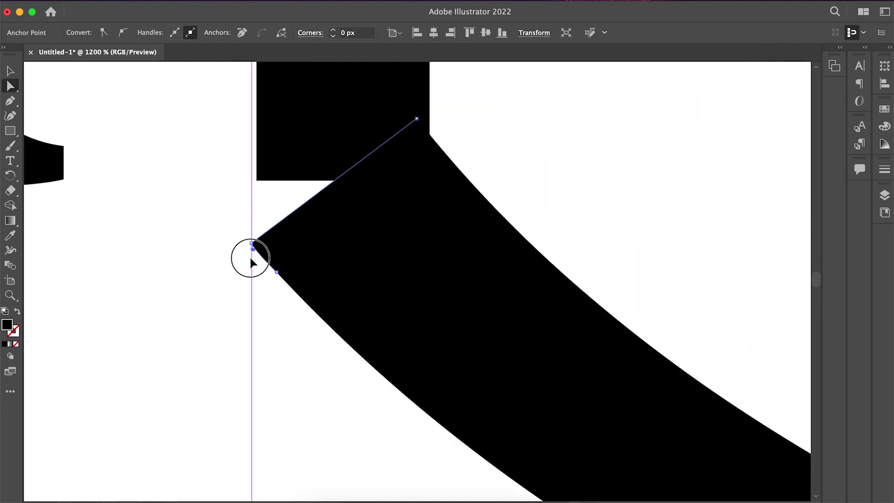
pyautogui.moveTo(253, 245); pyautogui.dragTo(208, 79)
pyautogui.click(219, 240)
pyautogui.scroll(-3, 220, 244)
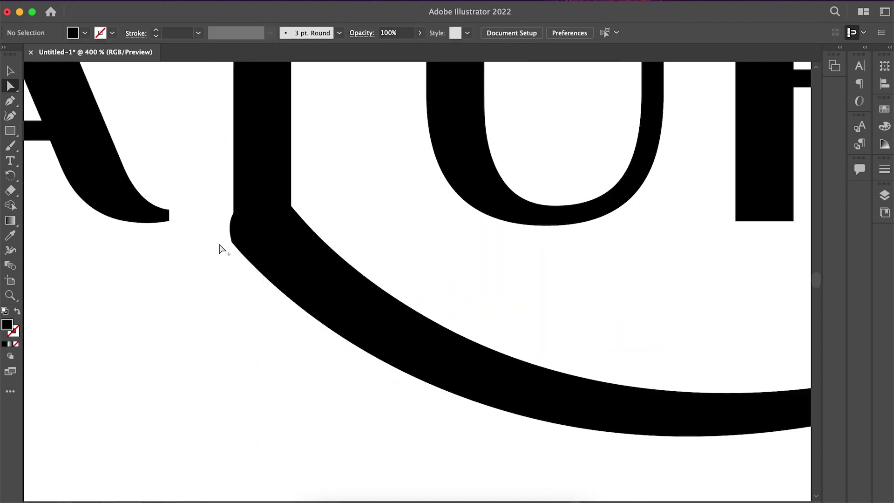
# Extend the T's stem downward past the curve by lowering its two bottom anchor points.
pyautogui.scroll(-1, 276, 199)
pyautogui.scroll(1, 289, 199)
pyautogui.scroll(-1, 291, 199)
pyautogui.scroll(1, 245, 212)
pyautogui.click(243, 203)
pyautogui.click(231, 226)
pyautogui.keyDown('shift'); pyautogui.click(287, 225); pyautogui.keyUp('shift')
pyautogui.moveTo(288, 226); pyautogui.dragTo(286, 327)
pyautogui.click(319, 374)
pyautogui.press('v')
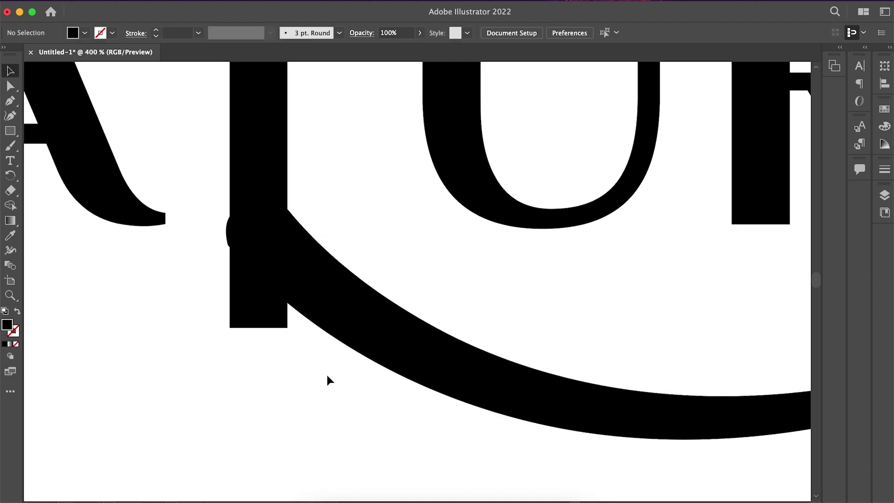
# Divide all the letters and the curve into separate pieces with the Pathfinder's Divide operation.
pyautogui.scroll(-6, 298, 333)
pyautogui.press('super+a')
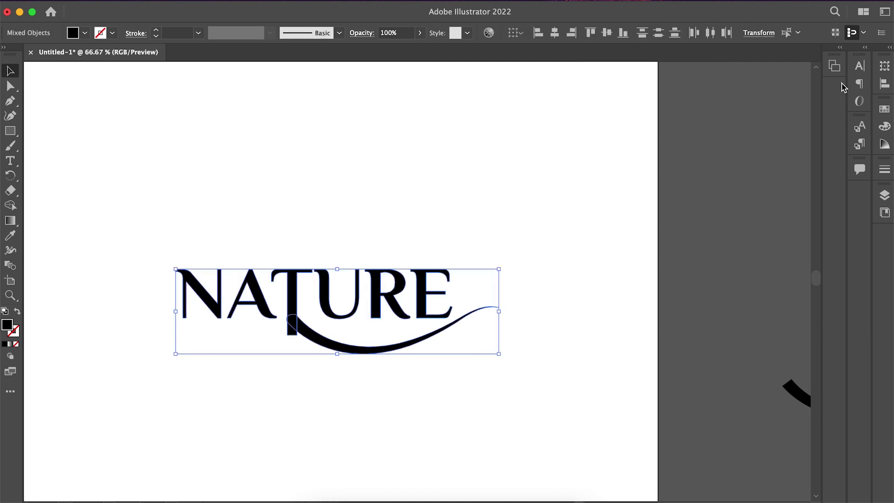
pyautogui.click(334, 6)
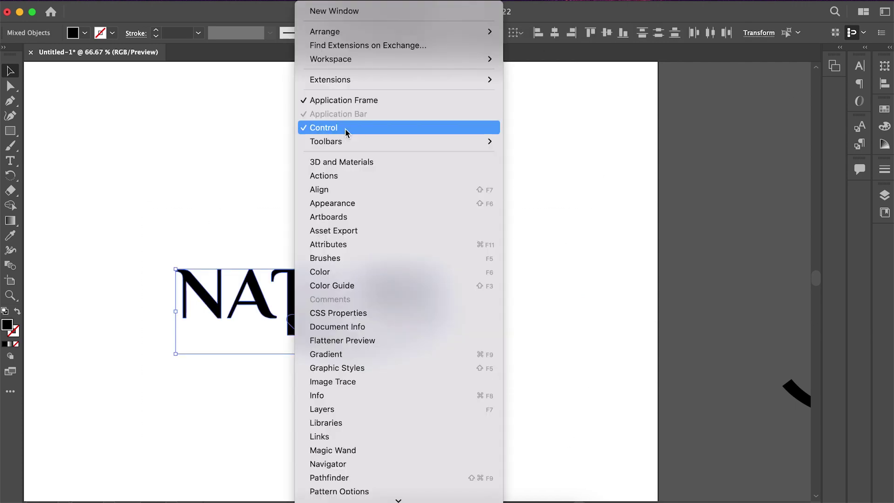
pyautogui.click(385, 475)
pyautogui.moveTo(95, 181); pyautogui.dragTo(601, 119)
pyautogui.click(577, 197)
pyautogui.click(507, 238)
pyautogui.scroll(2, 287, 328)
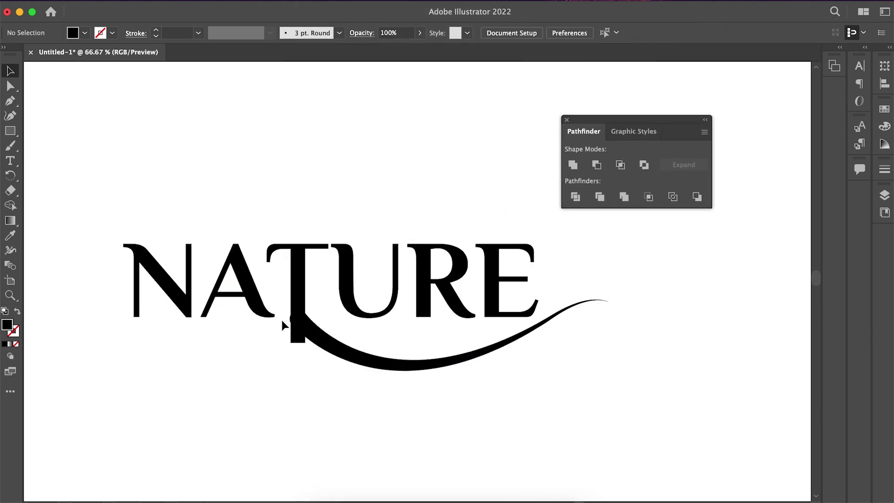
# Delete the leftover stem piece below the curve and the rounded bump beside the T's stem.
pyautogui.click(294, 331)
pyautogui.doubleClick(294, 334)
pyautogui.press('Delete')
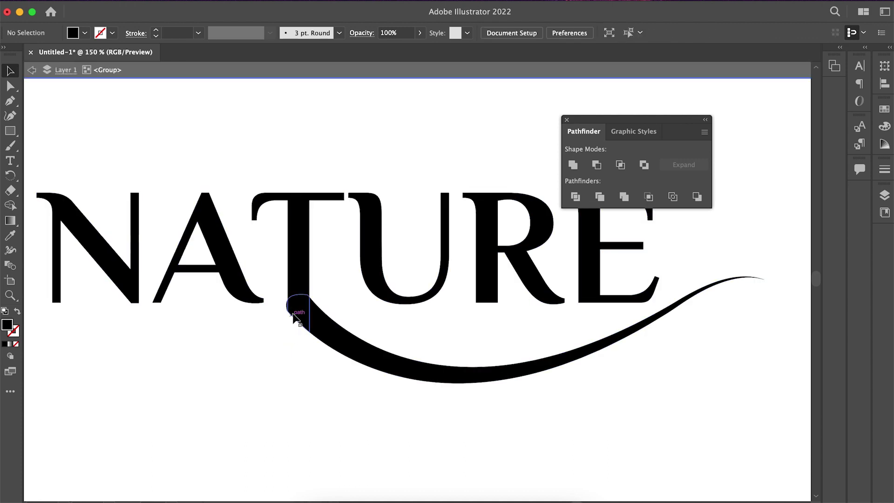
pyautogui.scroll(3, 290, 314)
pyautogui.click(284, 292)
pyautogui.press('Delete')
pyautogui.click(271, 336)
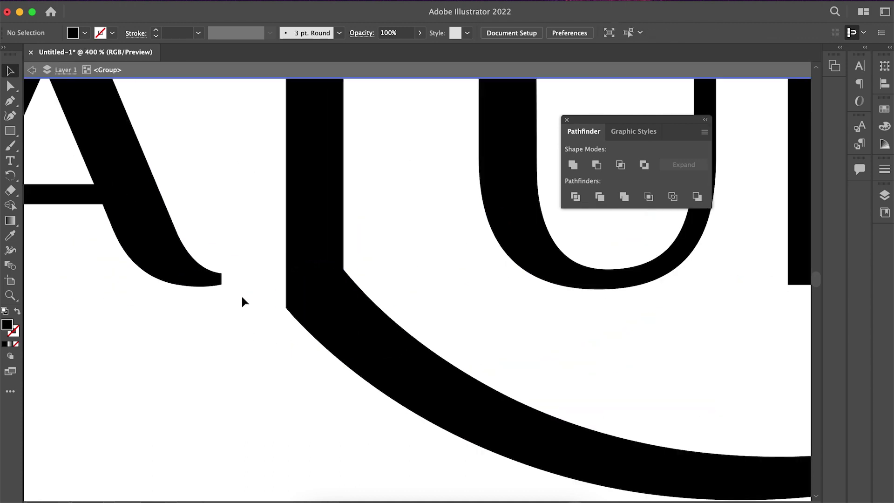
# Unite the T with the remaining curve pieces into one shape.
pyautogui.scroll(-4, 242, 297)
pyautogui.click(265, 226)
pyautogui.keyDown('shift'); pyautogui.click(267, 302); pyautogui.keyUp('shift')
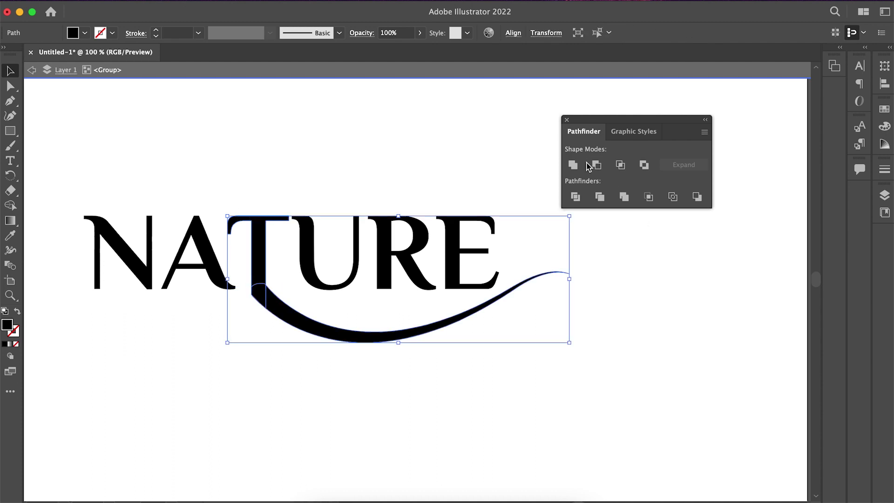
# Slightly round the outer corner where the T's stem turns into the swash.
pyautogui.press('a')
pyautogui.scroll(8, 259, 299)
pyautogui.click(209, 265)
pyautogui.moveTo(211, 265); pyautogui.dragTo(349, 208)
pyautogui.click(178, 352)
pyautogui.scroll(-3, 301, 316)
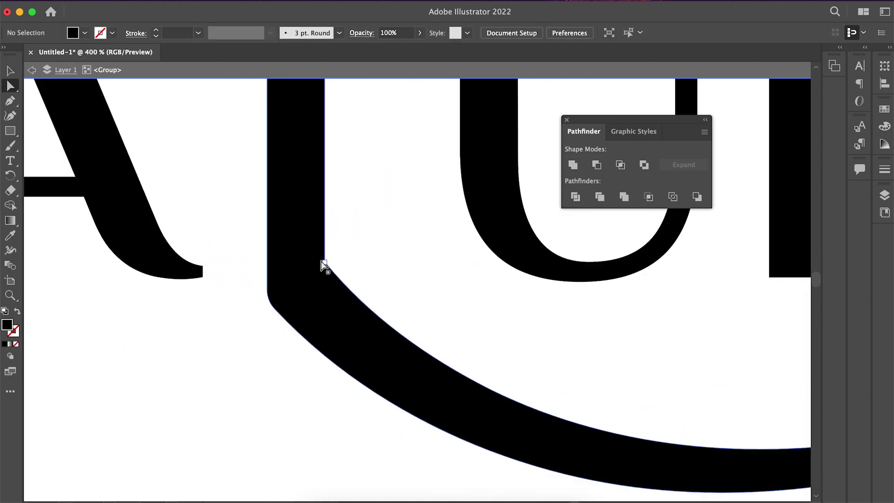
pyautogui.click(324, 263)
pyautogui.moveTo(324, 263); pyautogui.dragTo(323, 282)
pyautogui.moveTo(385, 354); pyautogui.dragTo(363, 336)
pyautogui.press('super+z')
pyautogui.press('super+z')
# Round the inner corner between the T's stem and the swash into a wide, flowing curve.
pyautogui.moveTo(336, 259); pyautogui.dragTo(530, 88)
pyautogui.scroll(-3, 207, 274)
pyautogui.click(265, 323)
pyautogui.scroll(1, 433, 215)
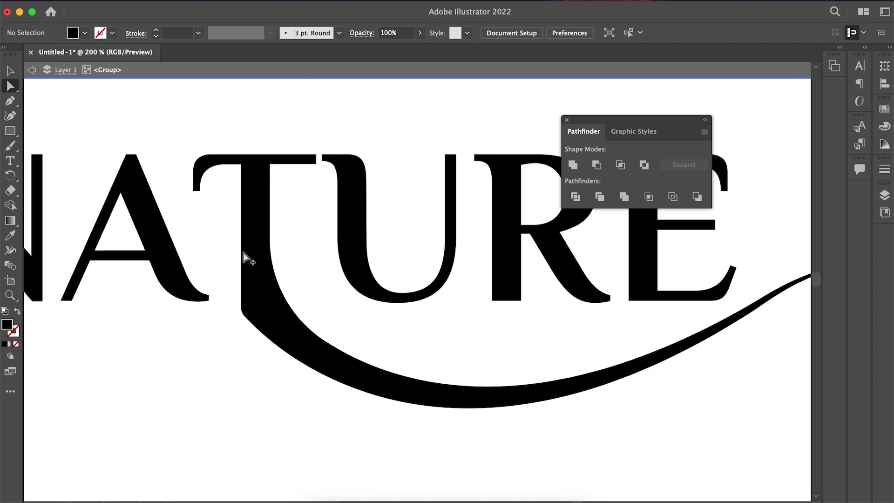
# Draw a Pen tool cutting shape whose curved edge runs from the T's stem to the swash across the outer corner.
pyautogui.scroll(1, 355, 320)
pyautogui.click(184, 172)
pyautogui.moveTo(286, 390); pyautogui.dragTo(396, 463)
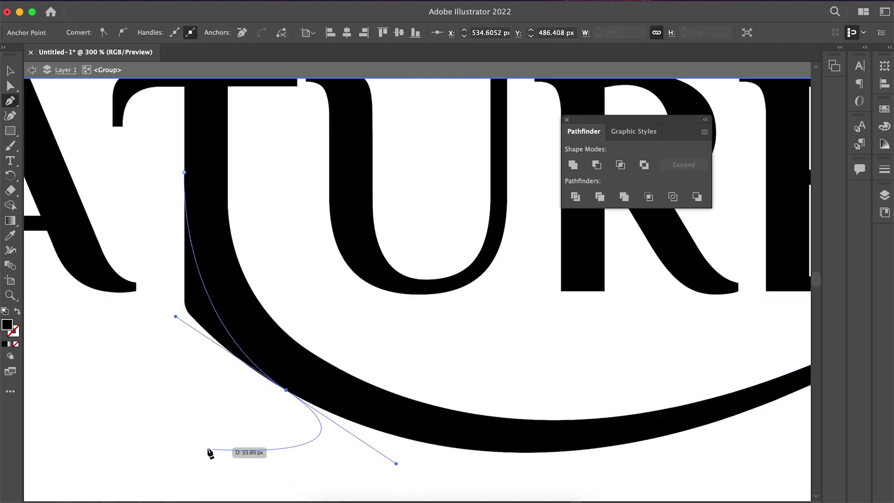
pyautogui.click(207, 446)
pyautogui.moveTo(161, 303); pyautogui.dragTo(158, 291)
pyautogui.moveTo(157, 177); pyautogui.dragTo(161, 177)
# Divide the T with the cutting shape using the Pathfinder's Divide operation.
pyautogui.press('v')
pyautogui.keyDown('shift'); pyautogui.click(226, 183); pyautogui.keyUp('shift')
pyautogui.click(576, 198)
pyautogui.click(300, 289)
# Delete the cut-off corner of the T and the remainder of the cutting shape, and leave isolation mode.
pyautogui.doubleClick(204, 308)
pyautogui.click(203, 308)
pyautogui.press('Delete')
pyautogui.click(185, 323)
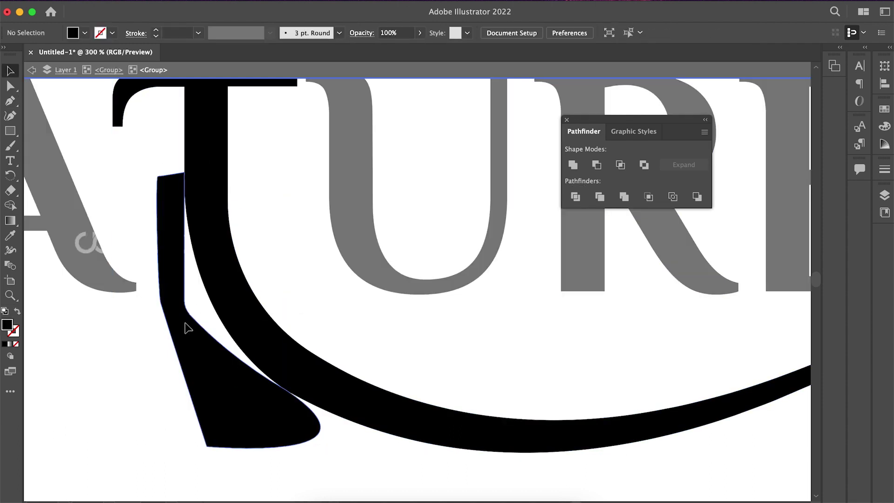
pyautogui.press('Delete')
pyautogui.doubleClick(223, 416)
# Smooth the T's outer edge where the straight stem meets the newly cut curve.
pyautogui.click(268, 357)
pyautogui.press('a')
pyautogui.moveTo(185, 189); pyautogui.dragTo(184, 256)
pyautogui.click(172, 375)
pyautogui.scroll(-4, 206, 375)
pyautogui.scroll(1, 357, 381)
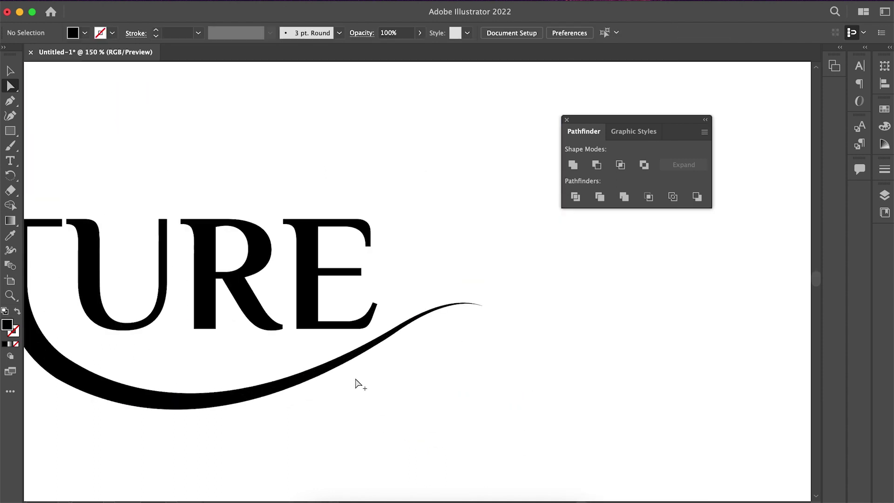
# Raise the T's crossbar above the other letters and extend it across the full width of the U.
pyautogui.moveTo(340, 417); pyautogui.dragTo(472, 395)
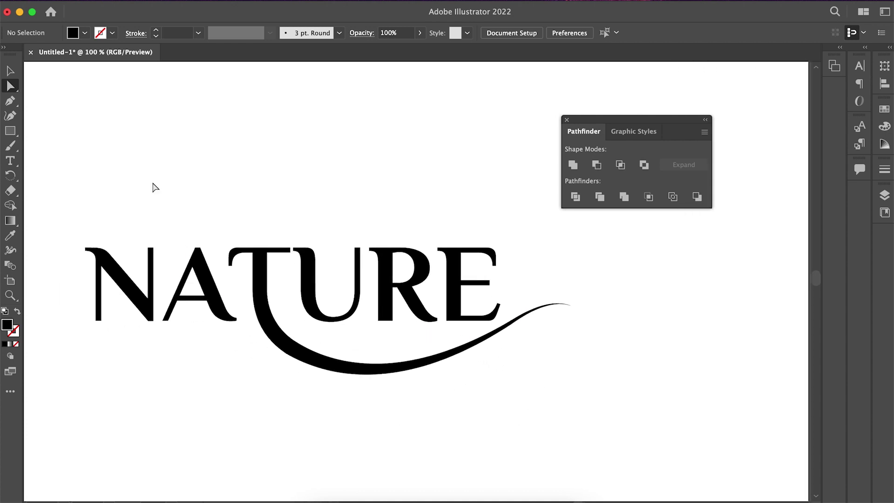
pyautogui.scroll(2, 231, 241)
pyautogui.moveTo(353, 319); pyautogui.dragTo(355, 323)
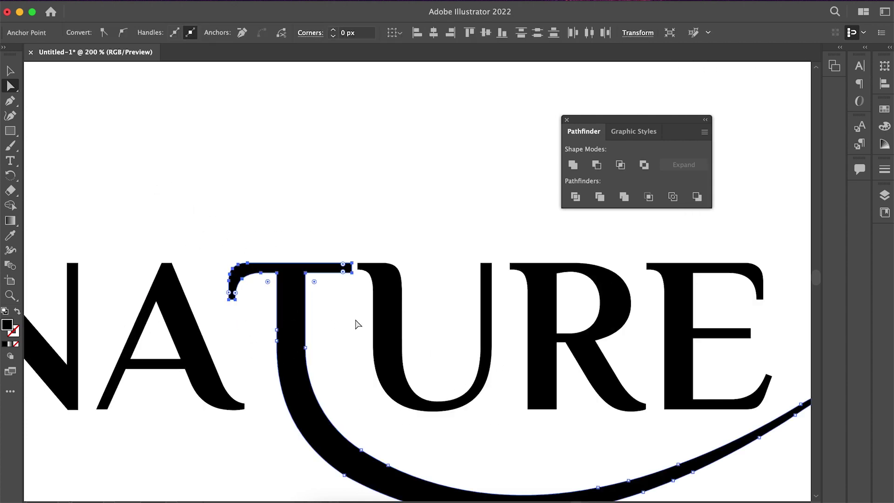
pyautogui.moveTo(352, 265); pyautogui.dragTo(492, 261)
pyautogui.click(457, 186)
pyautogui.scroll(-3, 424, 237)
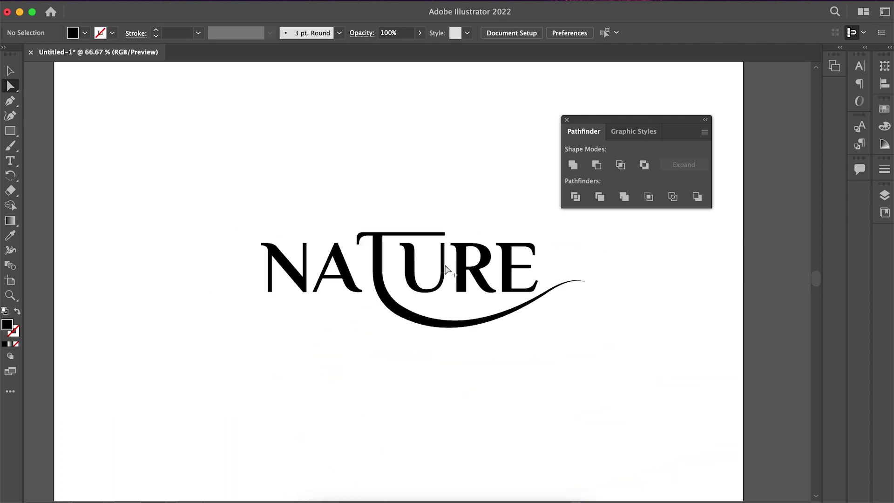
# Draw a short vertical line with the Line Segment tool beyond the swash's tail.
pyautogui.hscroll(2, 571, 362)
pyautogui.scroll(3, 499, 306)
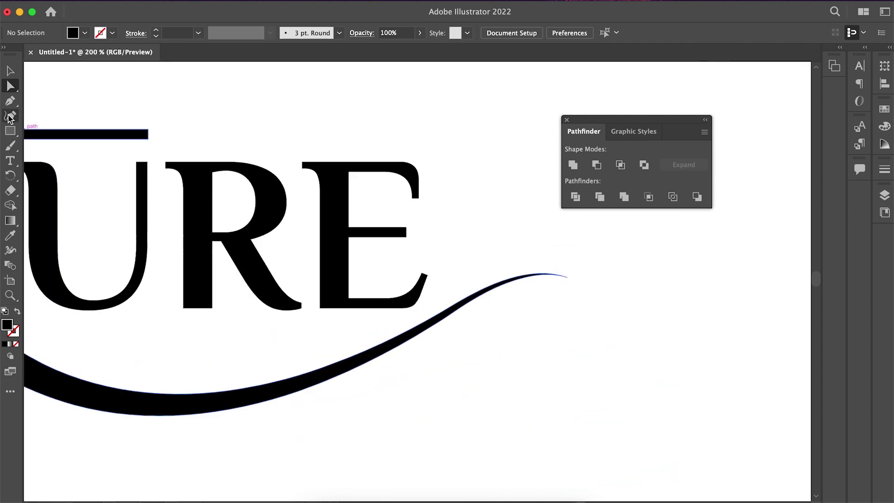
pyautogui.moveTo(10, 131); pyautogui.dragTo(52, 194)
pyautogui.moveTo(623, 289); pyautogui.dragTo(623, 325)
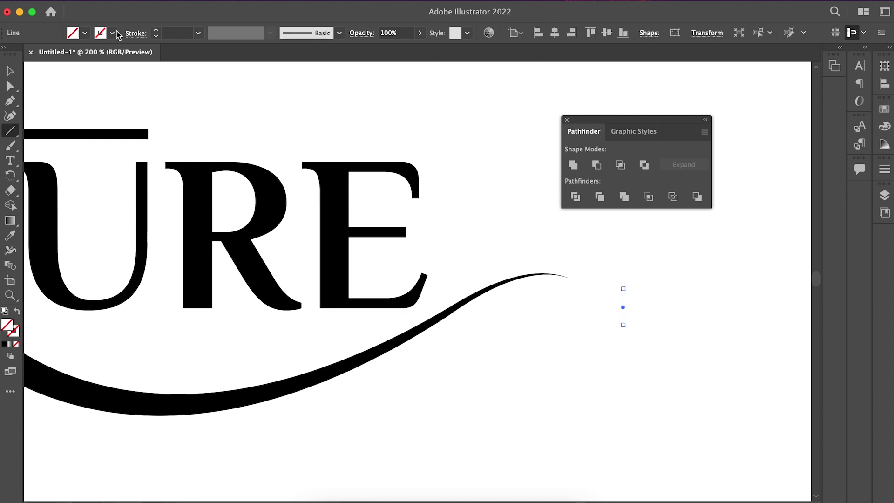
# Give the short vertical line a black 20 pt stroke with a leaf-shaped width profile tapering at both ends.
pyautogui.click(112, 33)
pyautogui.click(198, 32)
pyautogui.click(222, 294)
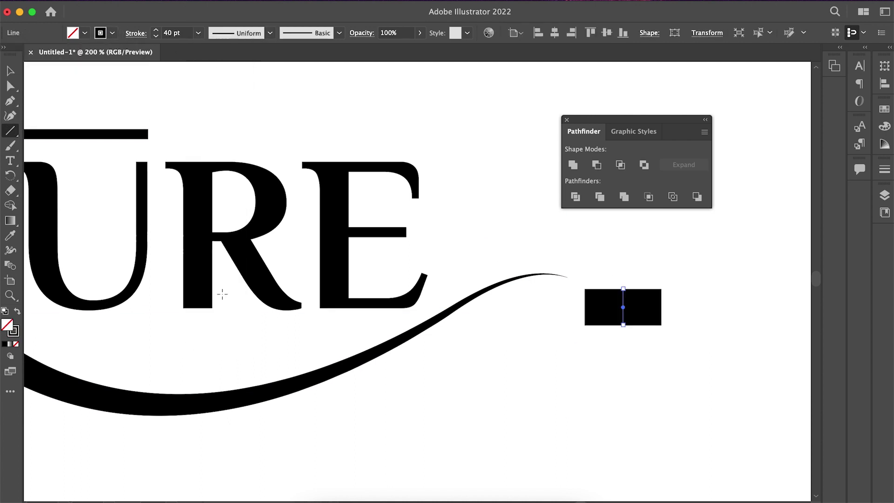
pyautogui.click(198, 33)
pyautogui.click(219, 252)
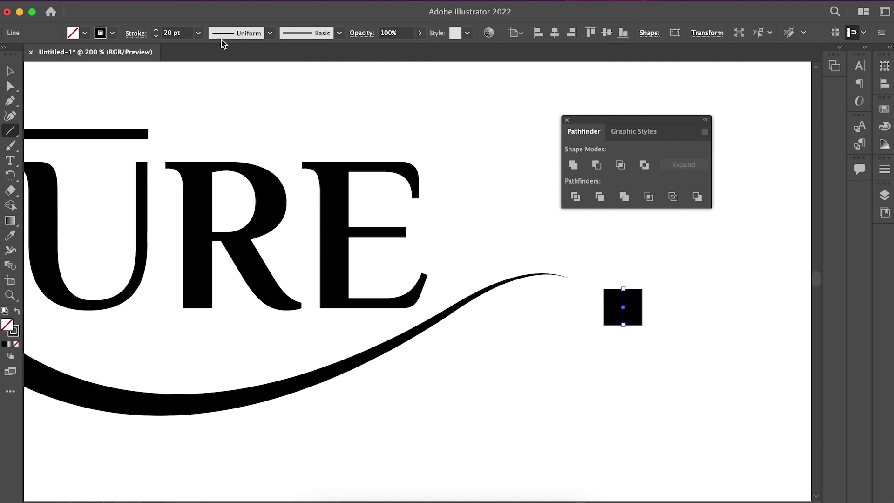
pyautogui.click(270, 33)
pyautogui.click(233, 70)
# Bring the leaf beside the swash near the E and expand it into a filled shape.
pyautogui.press('a')
pyautogui.moveTo(623, 325)
pyautogui.mouseDown()
pyautogui.moveTo(623, 366)
pyautogui.moveTo(562, 364)
pyautogui.moveTo(478, 231)
pyautogui.mouseUp()
pyautogui.click(686, 368)
pyautogui.click(139, 2)
pyautogui.click(205, 160)
# Place copies of the leaf above and below the swash's tail, rotating them to branch off the stem.
pyautogui.moveTo(479, 233); pyautogui.dragTo(628, 307)
pyautogui.moveTo(629, 308); pyautogui.dragTo(479, 384)
pyautogui.moveTo(479, 384); pyautogui.dragTo(658, 413)
pyautogui.moveTo(659, 414); pyautogui.dragTo(701, 309)
pyautogui.moveTo(720, 349); pyautogui.dragTo(708, 325)
pyautogui.moveTo(558, 375); pyautogui.dragTo(547, 358)
pyautogui.keyDown('shift'); pyautogui.click(479, 399); pyautogui.keyUp('shift')
pyautogui.click(529, 451)
pyautogui.click(471, 403)
pyautogui.moveTo(497, 423); pyautogui.dragTo(492, 416)
pyautogui.click(635, 329)
pyautogui.moveTo(646, 346); pyautogui.dragTo(641, 338)
pyautogui.click(648, 356)
pyautogui.click(671, 403)
pyautogui.moveTo(677, 376); pyautogui.dragTo(681, 369)
# Adjust the leaves' sizes, angles and spacing into a sprig with three above and three below the swash's tail.
pyautogui.click(602, 335)
pyautogui.scroll(-2, 600, 334)
pyautogui.click(521, 278)
pyautogui.click(535, 224)
pyautogui.click(517, 257)
pyautogui.scroll(2, 517, 223)
pyautogui.moveTo(533, 230); pyautogui.dragTo(546, 242)
pyautogui.moveTo(520, 273); pyautogui.dragTo(508, 294)
pyautogui.click(511, 426)
pyautogui.moveTo(525, 454); pyautogui.dragTo(494, 463)
pyautogui.moveTo(503, 419); pyautogui.dragTo(554, 278)
pyautogui.moveTo(578, 404); pyautogui.dragTo(559, 348)
pyautogui.moveTo(674, 380); pyautogui.dragTo(513, 378)
pyautogui.moveTo(528, 419)
pyautogui.mouseDown()
pyautogui.moveTo(531, 401)
pyautogui.moveTo(531, 410)
pyautogui.mouseUp()
pyautogui.moveTo(715, 333); pyautogui.dragTo(602, 282)
pyautogui.moveTo(626, 318); pyautogui.dragTo(587, 324)
pyautogui.moveTo(604, 288); pyautogui.dragTo(599, 296)
pyautogui.click(663, 340)
pyautogui.moveTo(698, 442); pyautogui.dragTo(472, 409)
pyautogui.click(707, 412)
pyautogui.press('super+1')
pyautogui.scroll(1, 630, 399)
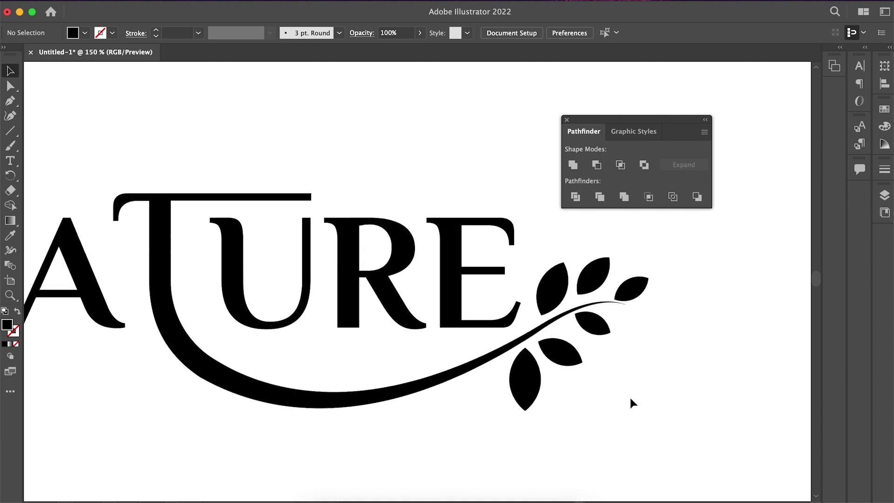
# Fill the whole logotype, including the swash and leaves, with green.
pyautogui.scroll(-2, 652, 377)
pyautogui.scroll(-1, 671, 377)
pyautogui.moveTo(648, 123); pyautogui.dragTo(698, 119)
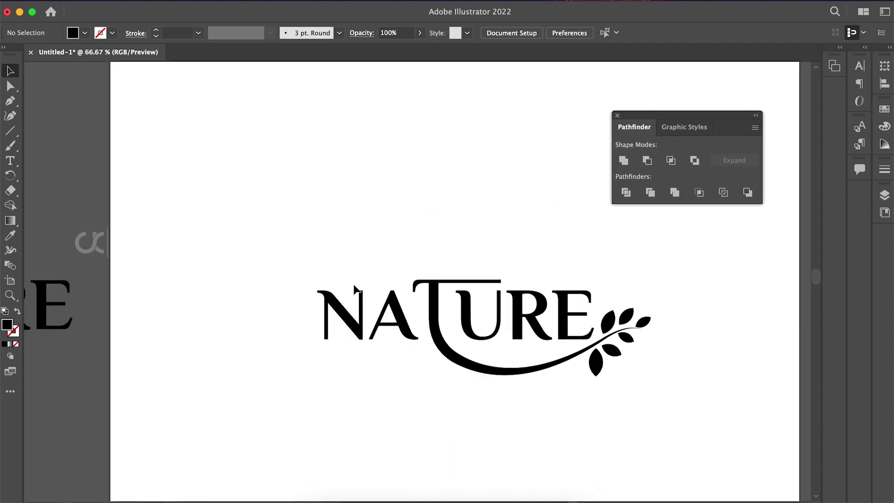
pyautogui.moveTo(253, 313); pyautogui.dragTo(683, 402)
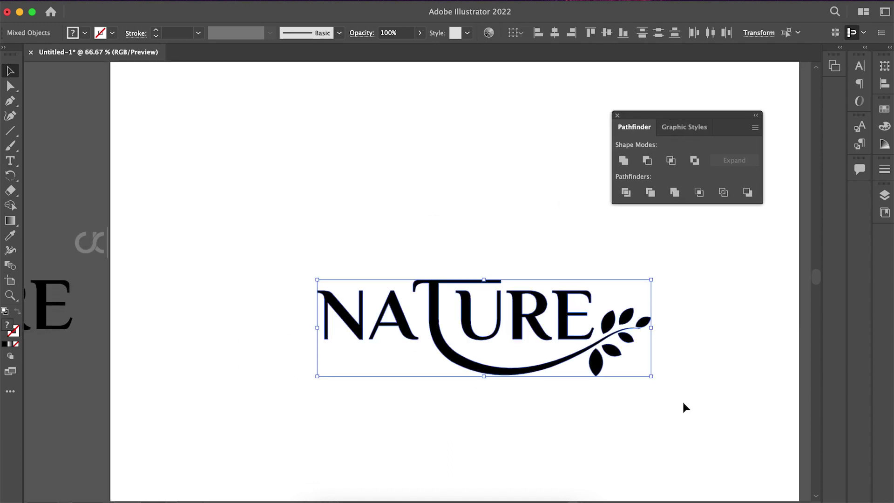
pyautogui.click(83, 33)
pyautogui.click(51, 65)
pyautogui.click(377, 205)
pyautogui.click(382, 206)
# Clear the green shape filling the counter of the R.
pyautogui.scroll(3, 531, 312)
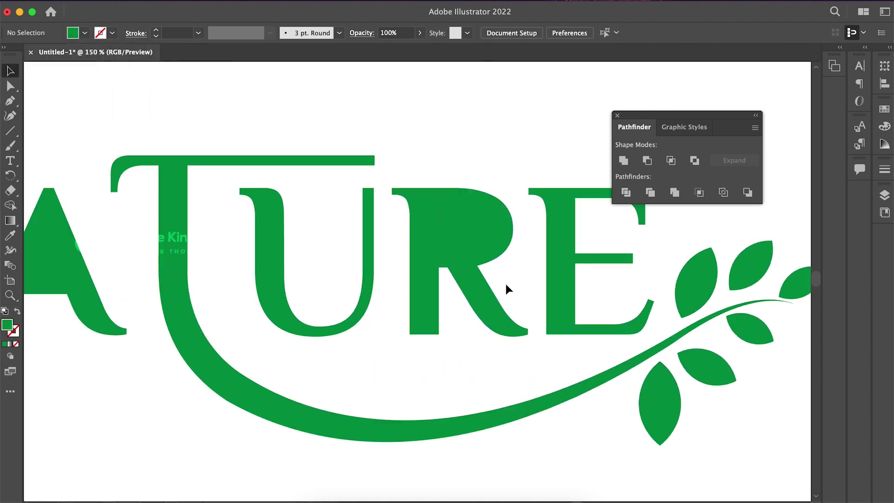
pyautogui.doubleClick(460, 231)
pyautogui.press('super+minus')
pyautogui.click(326, 290)
pyautogui.doubleClick(326, 289)
pyautogui.doubleClick(304, 196)
# Delete the green triangle filling the counter of the A.
pyautogui.scroll(4, 308, 302)
pyautogui.click(334, 278)
pyautogui.press('a')
pyautogui.click(277, 215)
pyautogui.press('v')
pyautogui.moveTo(501, 193); pyautogui.dragTo(370, 285)
pyautogui.click(647, 192)
pyautogui.click(526, 224)
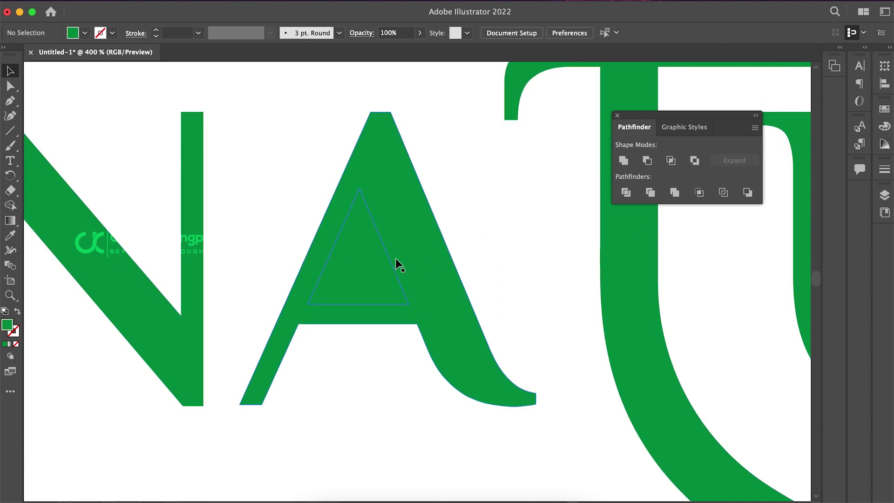
pyautogui.click(370, 258)
pyautogui.press('Delete')
pyautogui.press('super+0')
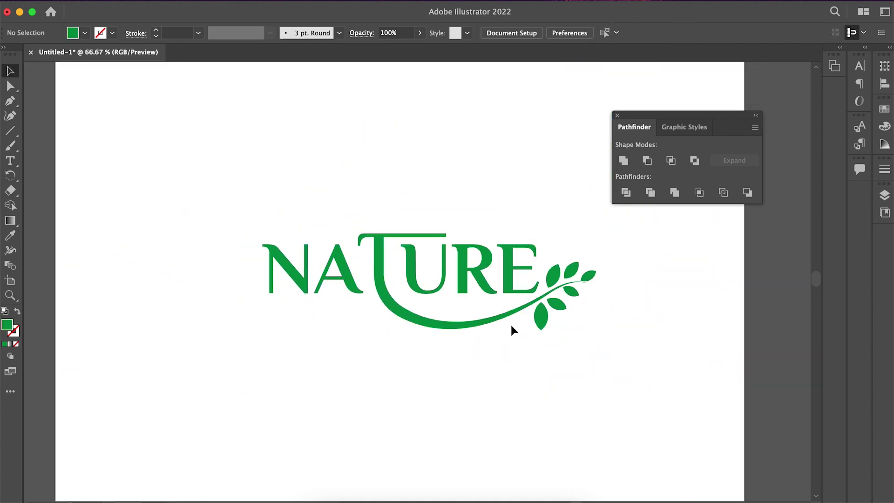
# Fill the NATURE lettering and its swash with a darker green than the leaves.
pyautogui.scroll(2, 568, 294)
pyautogui.scroll(-2, 473, 299)
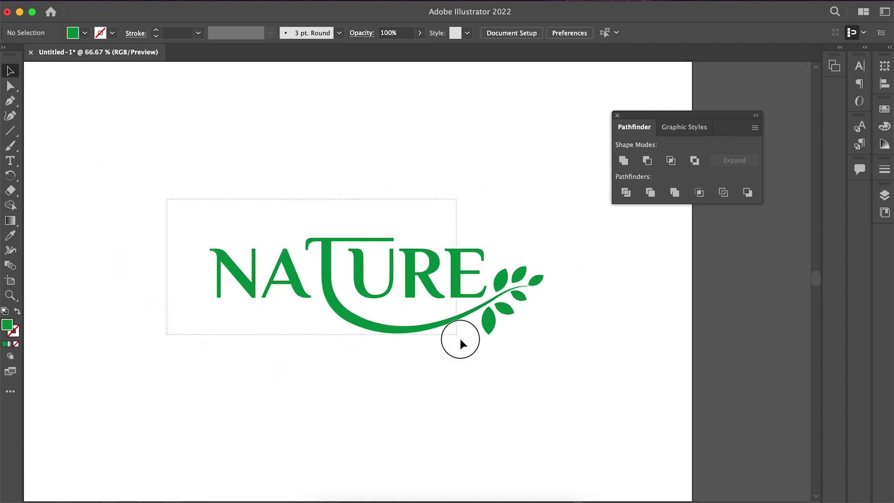
pyautogui.moveTo(461, 343); pyautogui.dragTo(462, 342)
pyautogui.click(84, 32)
pyautogui.click(61, 66)
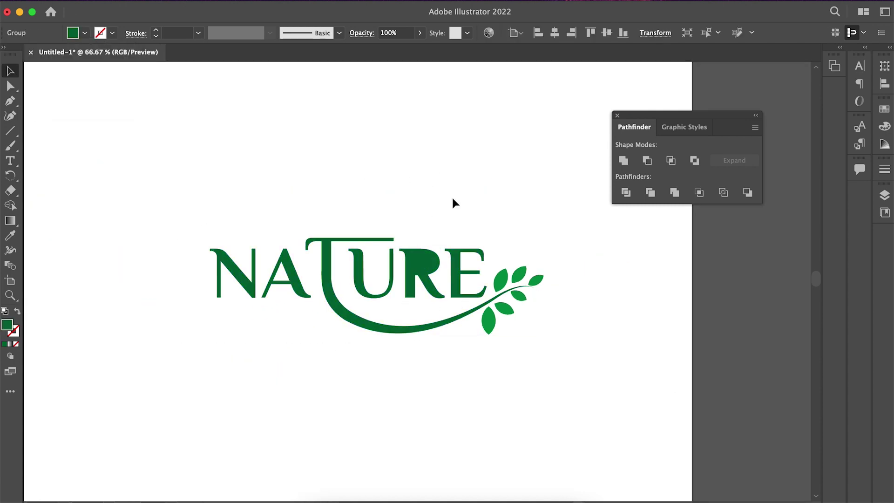
pyautogui.click(453, 199)
# Delete the dark green shape filling the R's counter and leave isolation mode.
pyautogui.scroll(4, 436, 242)
pyautogui.doubleClick(382, 317)
pyautogui.click(382, 318)
pyautogui.press('Delete')
pyautogui.doubleClick(391, 215)
pyautogui.scroll(-4, 504, 240)
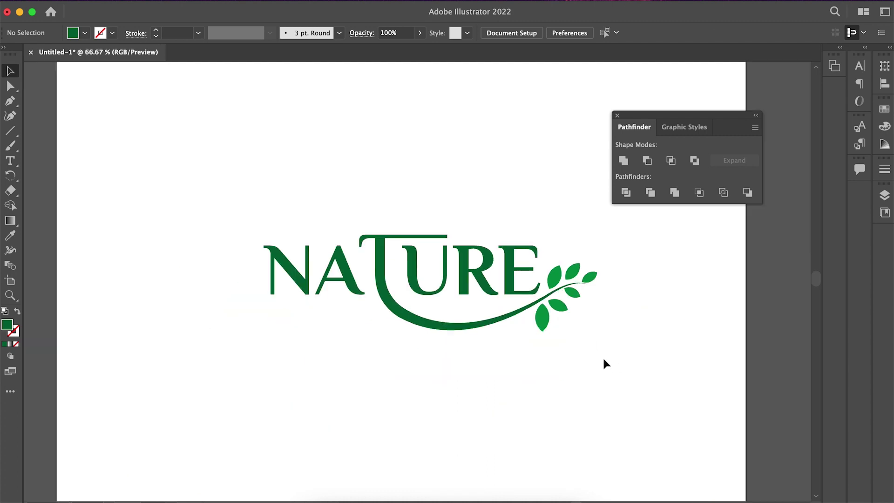
# Isolate the T with its swash, fill it with the same lighter green as the leaves, and leave isolation mode.
pyautogui.click(425, 318)
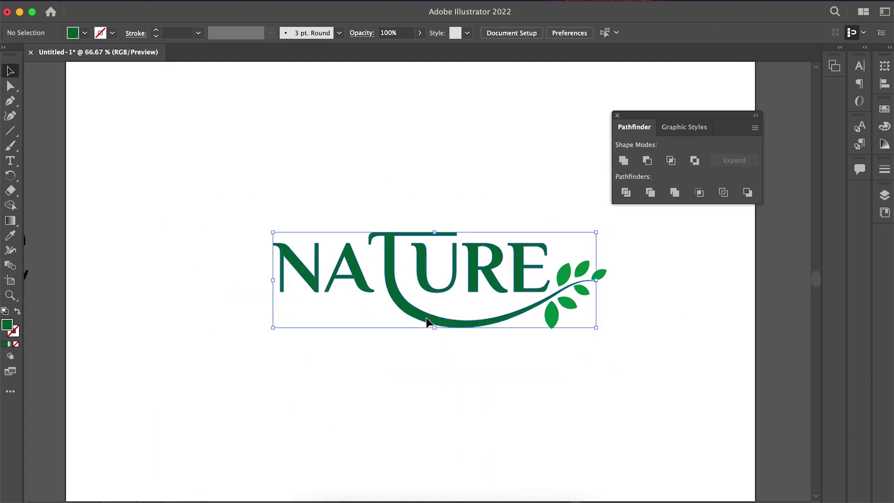
pyautogui.doubleClick(400, 298)
pyautogui.click(400, 297)
pyautogui.click(84, 33)
pyautogui.click(52, 65)
pyautogui.doubleClick(642, 337)
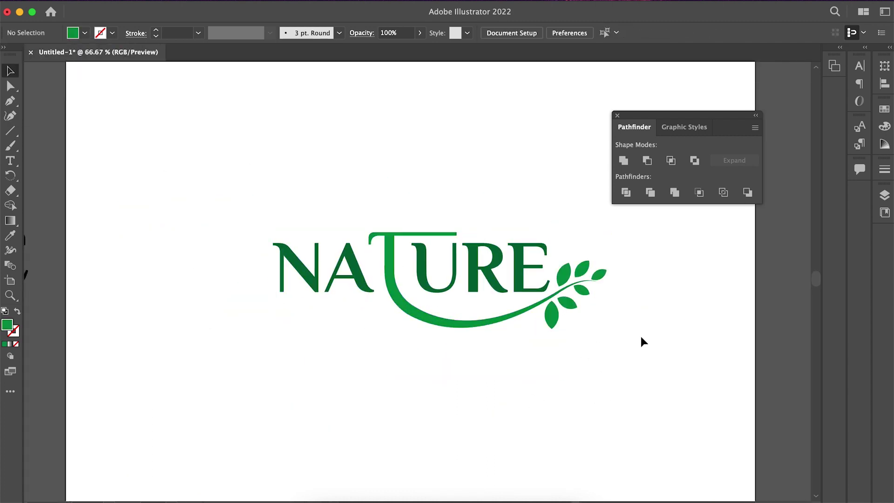
pyautogui.scroll(2, 620, 322)
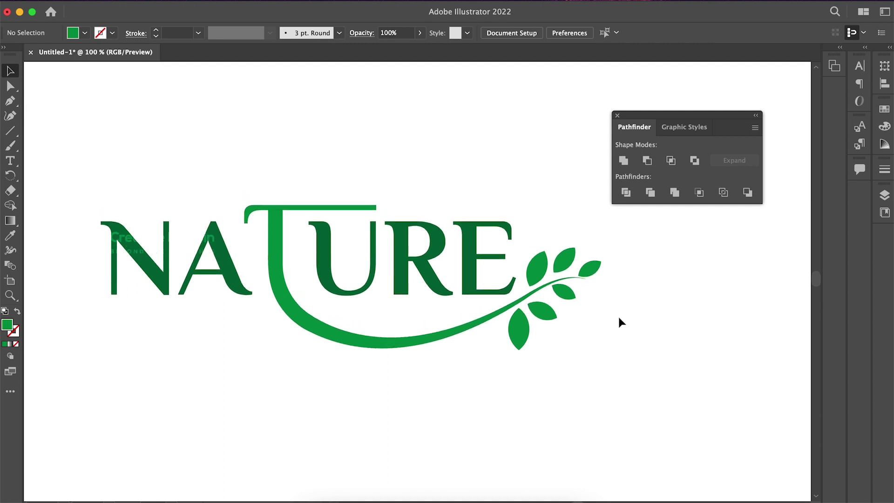
pyautogui.scroll(-2, 626, 303)
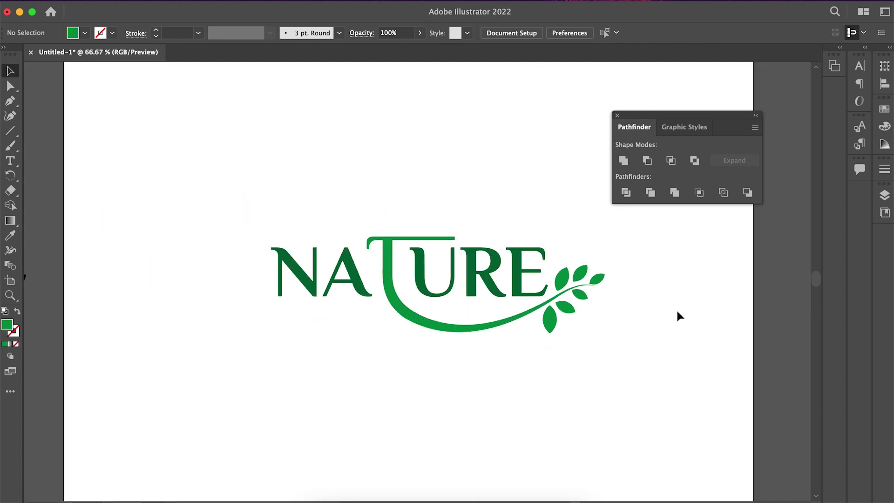